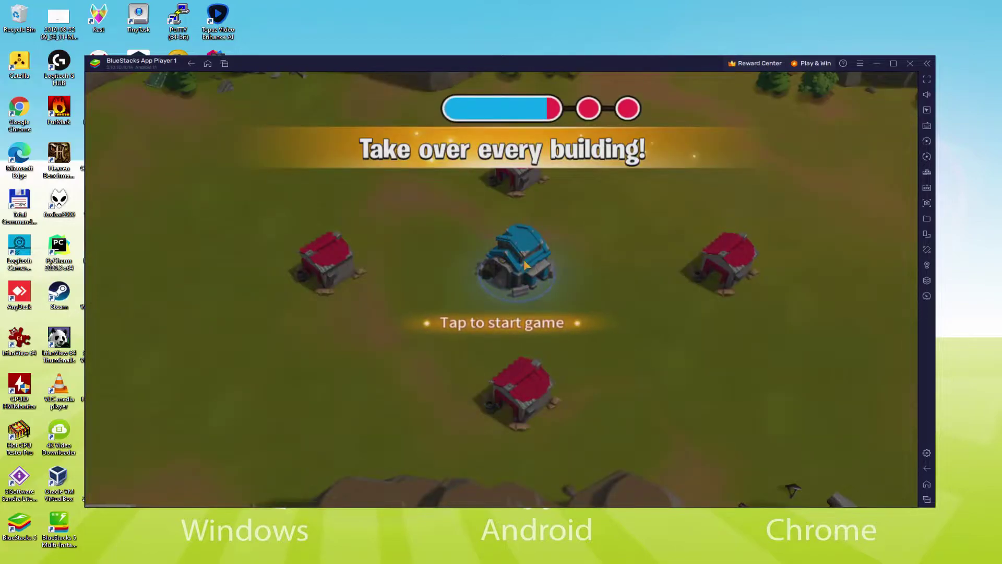
Step: Start the Age of Apes tutorial and send troops from the blue base to the top, left and bottom houses
{"action": "left_click", "coordinate": [519, 294]}
{"action": "left_click", "coordinate": [519, 294]}
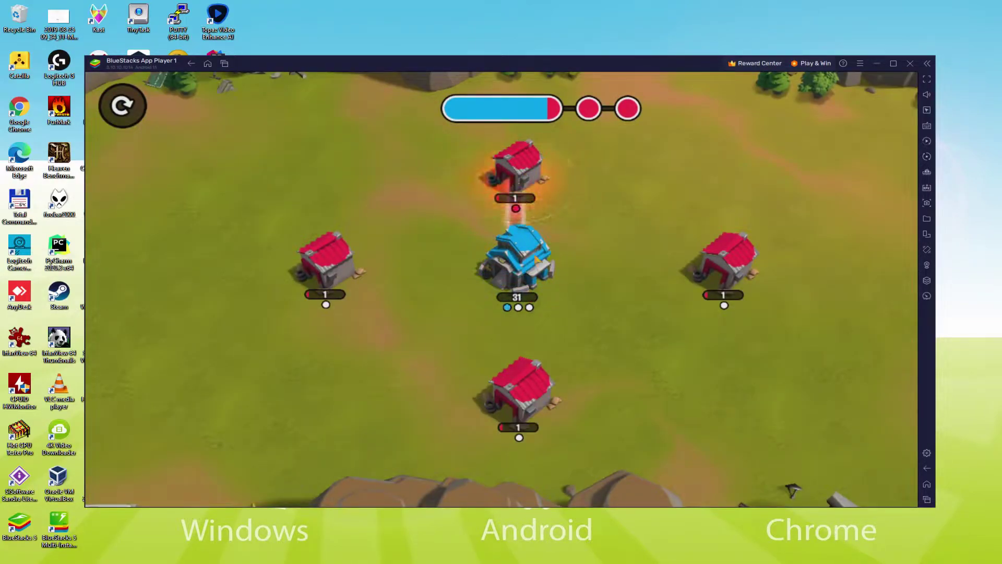
{"action": "left_click_drag", "start_coordinate": [519, 261], "coordinate": [321, 282]}
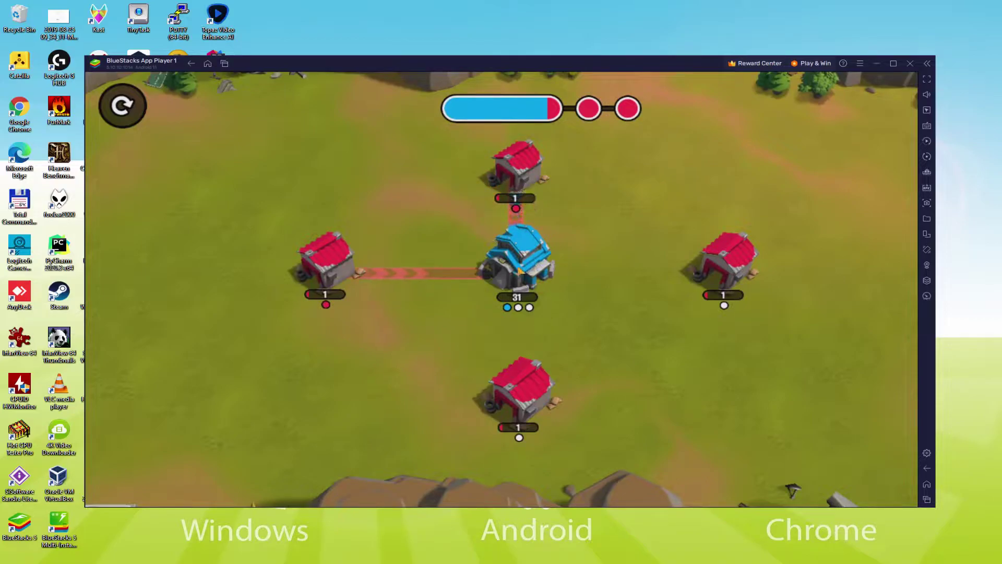
{"action": "left_click_drag", "start_coordinate": [519, 261], "coordinate": [519, 399]}
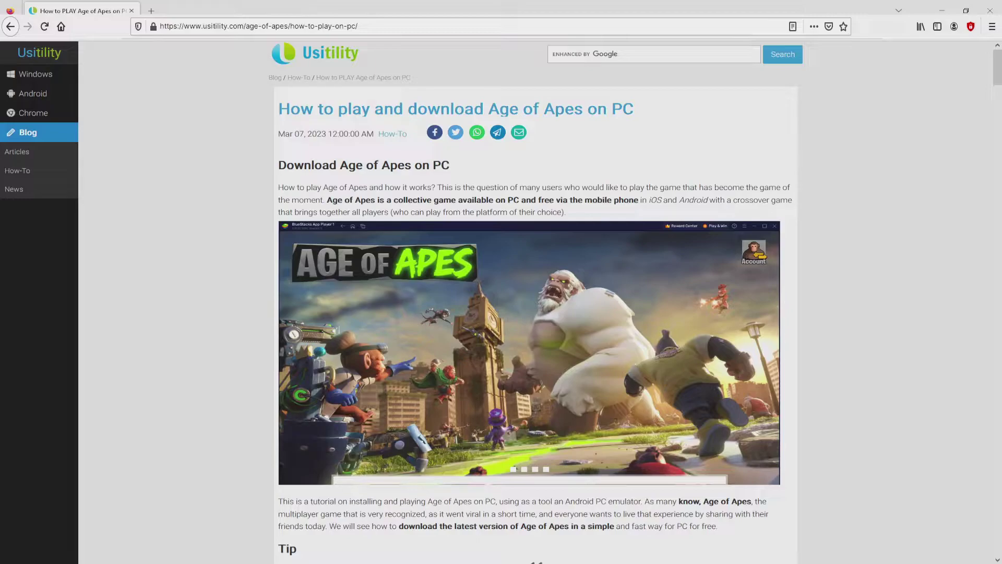
Step: Scroll down through the Usitility article on playing Age of Apes on PC
{"action": "scroll", "coordinate": [529, 313], "scroll_direction": "down", "scroll_amount": 5}
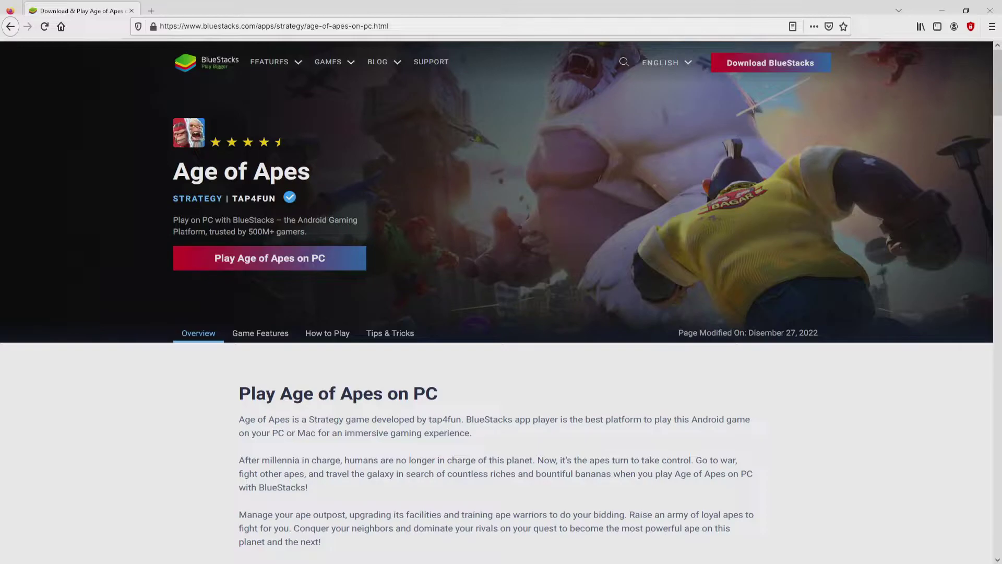
Step: Scroll the BlueStacks Age of Apes page, then download the BlueStacks installer via 'Play Age of Apes on PC'
{"action": "scroll", "coordinate": [496, 302], "scroll_direction": "down", "scroll_amount": 20}
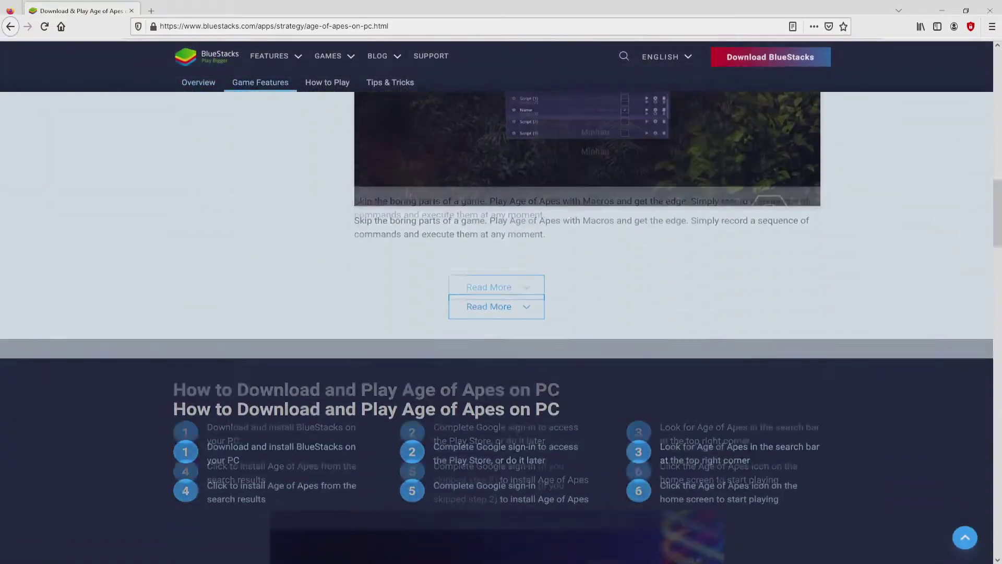
{"action": "scroll", "coordinate": [496, 313], "scroll_direction": "up", "scroll_amount": 4}
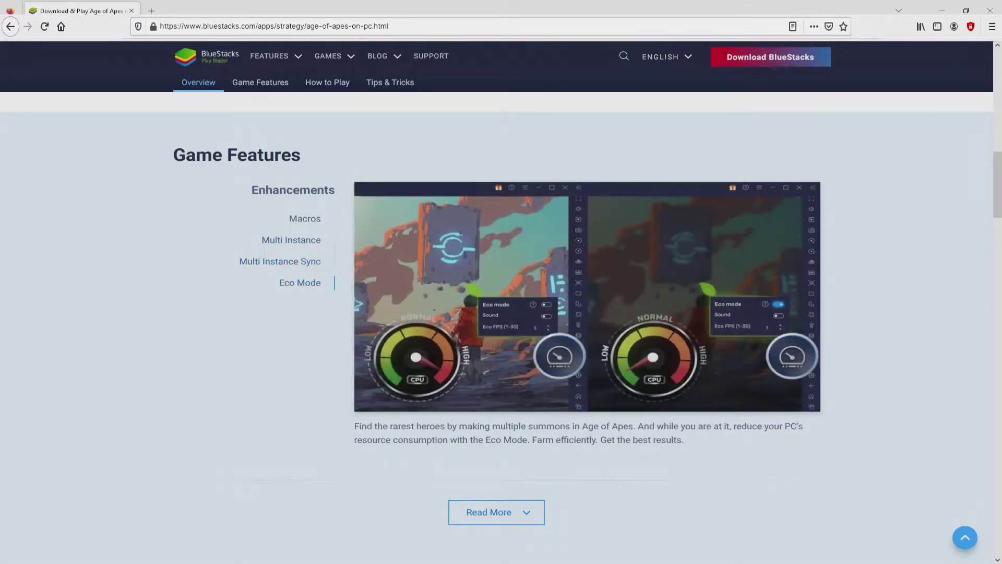
{"action": "scroll", "coordinate": [501, 292], "scroll_direction": "up", "scroll_amount": 15}
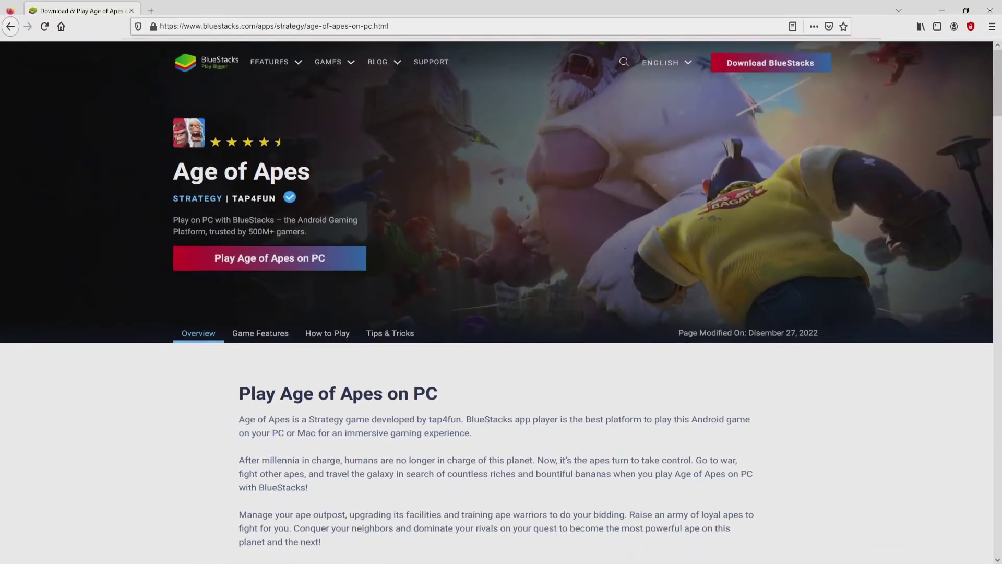
{"action": "left_click", "coordinate": [312, 258]}
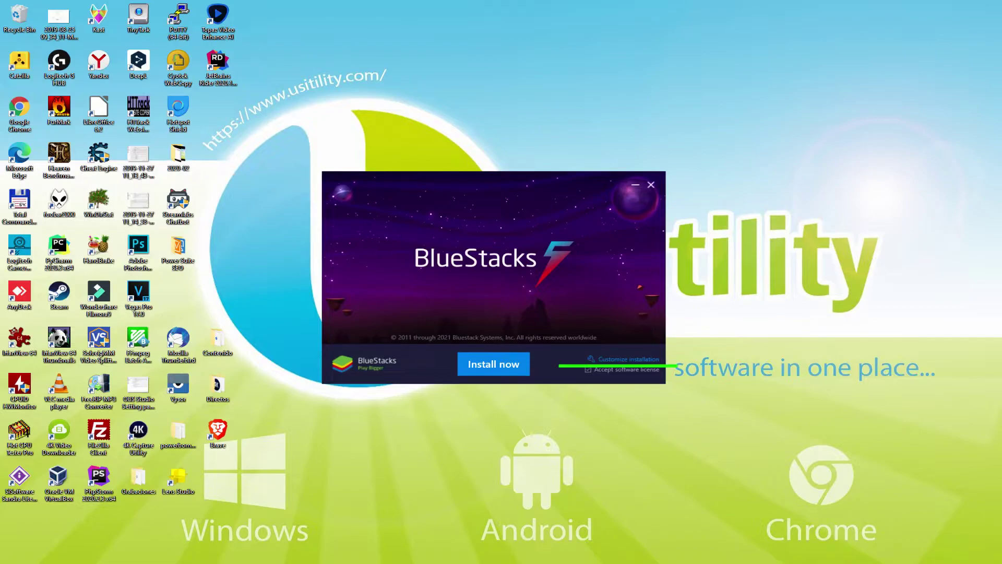
Step: Choose a customized installation with the default data path and install BlueStacks
{"action": "left_click", "coordinate": [621, 359]}
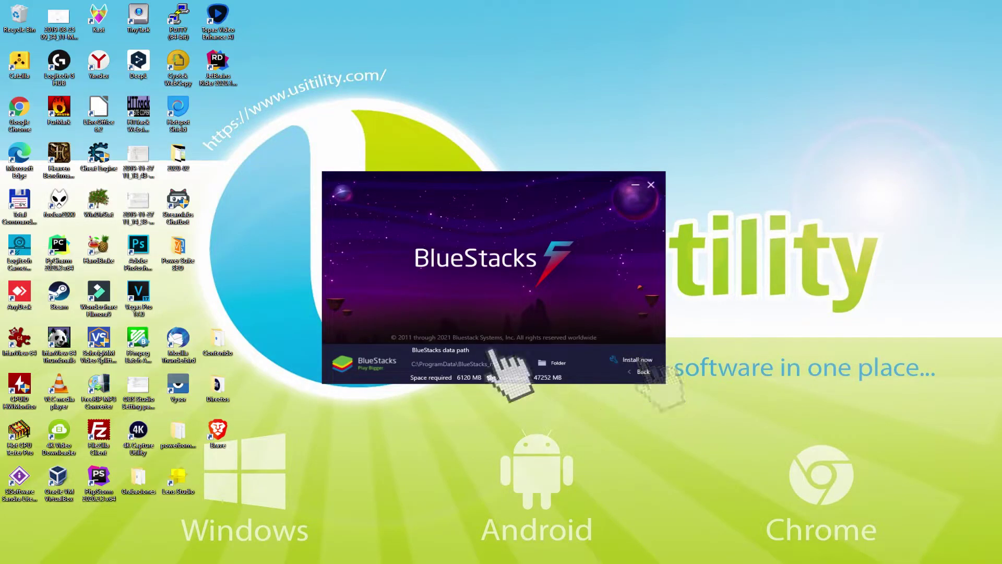
{"action": "left_click", "coordinate": [482, 365]}
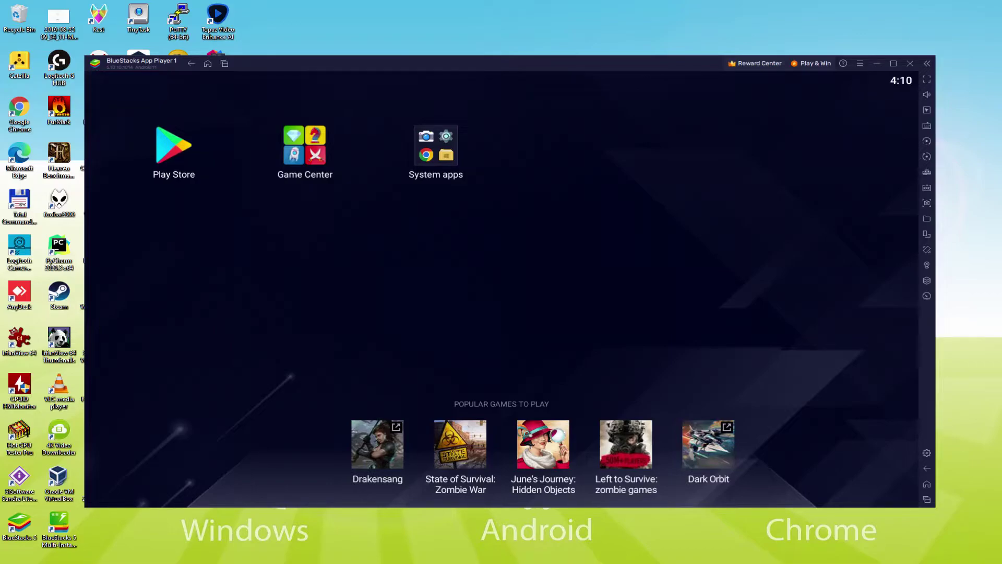
Step: Open Google Play Store and sign in with a Google account
{"action": "left_click", "coordinate": [173, 147]}
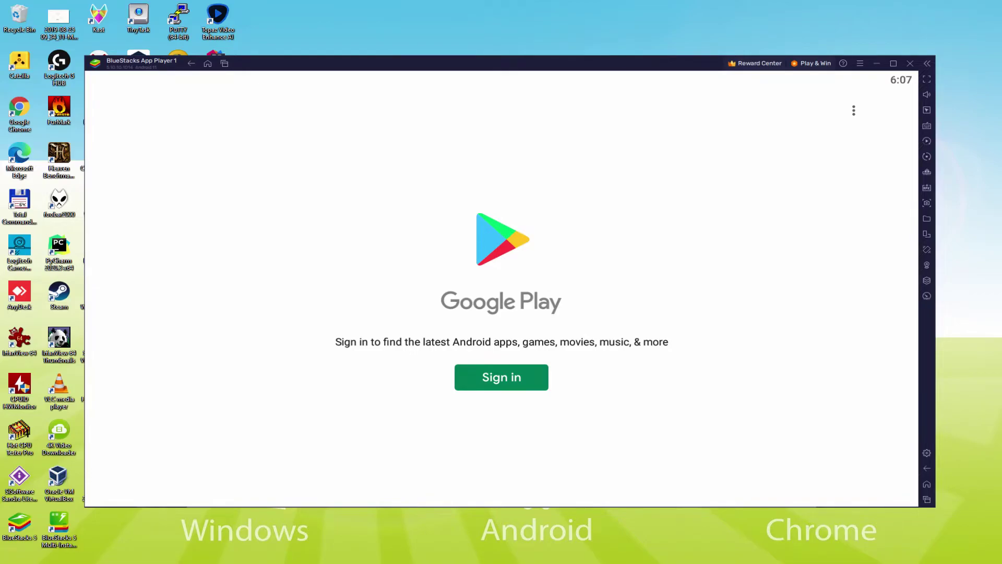
{"action": "left_click", "coordinate": [503, 375]}
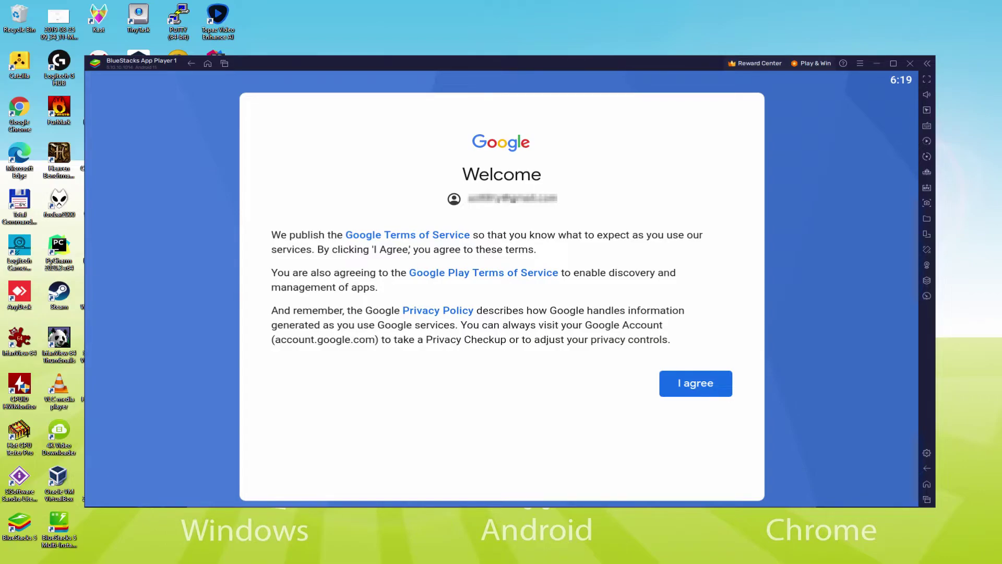
Step: Agree to Google's terms, turn off Google Drive backup, and accept the services settings
{"action": "left_click", "coordinate": [695, 384]}
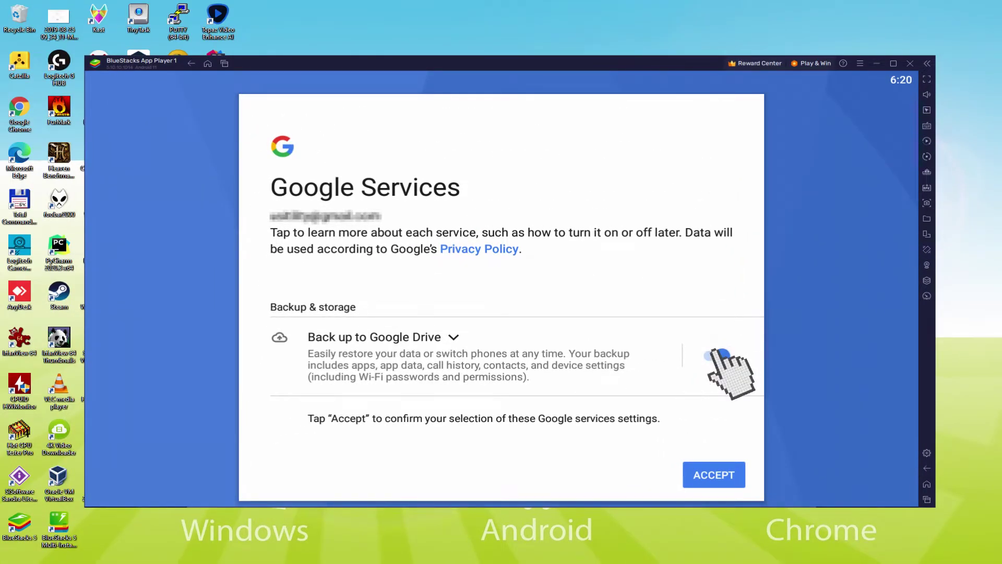
{"action": "left_click", "coordinate": [716, 356]}
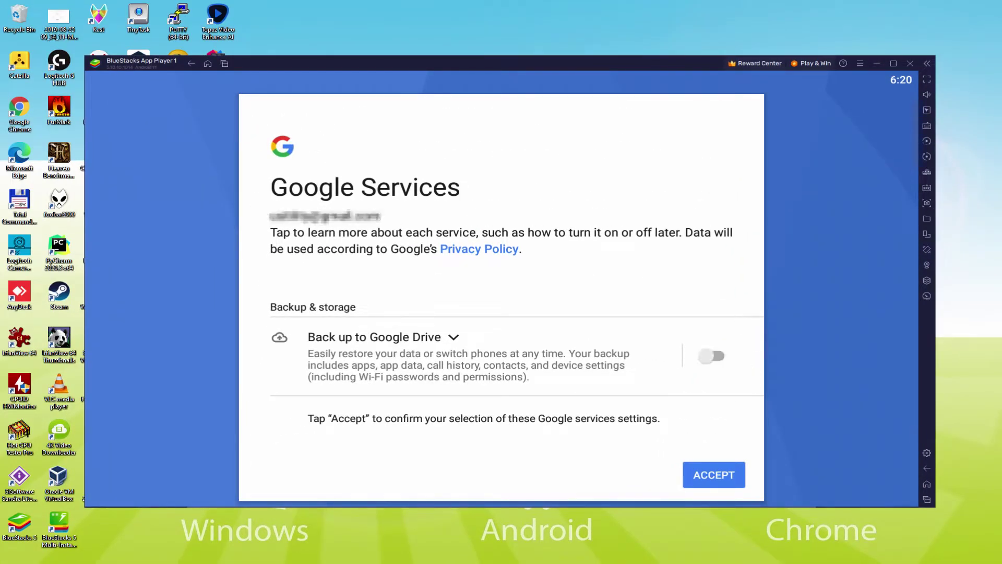
{"action": "left_click", "coordinate": [711, 473]}
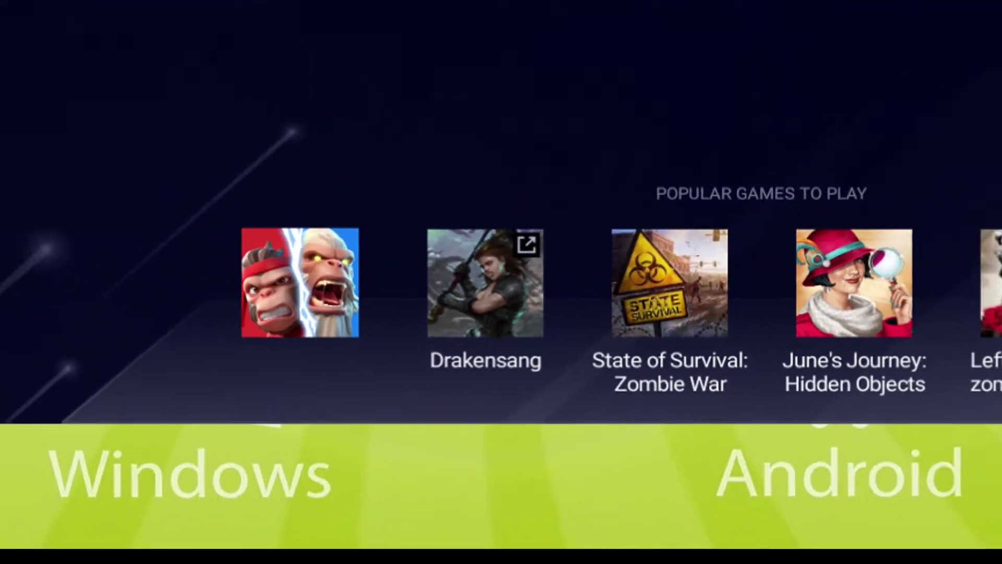
Step: Install Age of Apes from its Play Store page and return to the emulator home screen
{"action": "left_click", "coordinate": [302, 231]}
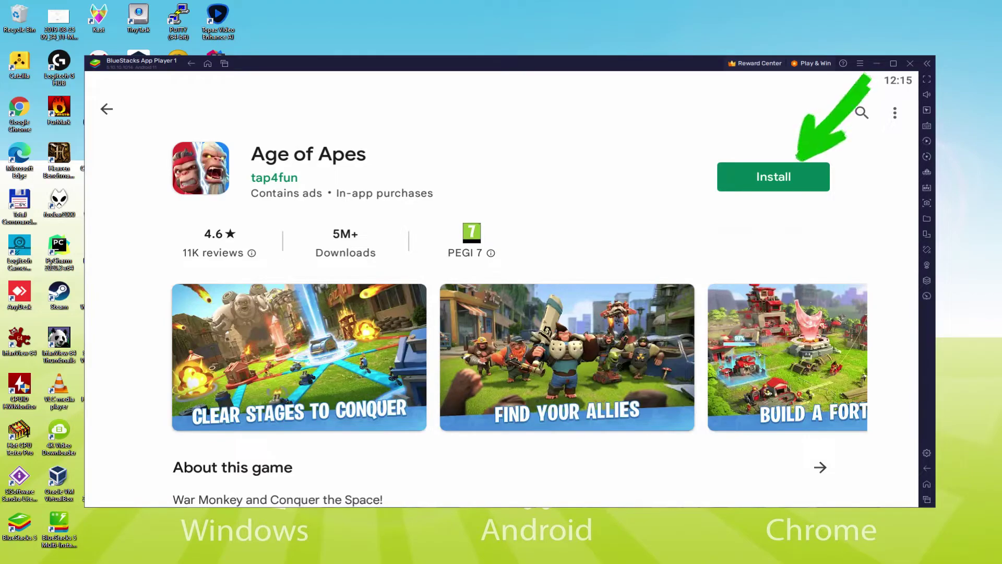
{"action": "left_click", "coordinate": [799, 172]}
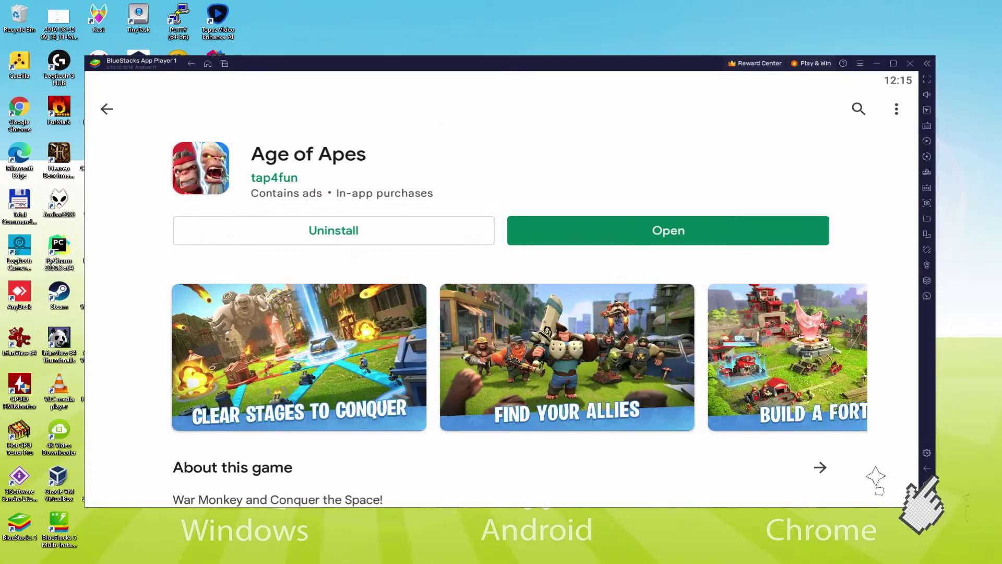
{"action": "left_click", "coordinate": [927, 469]}
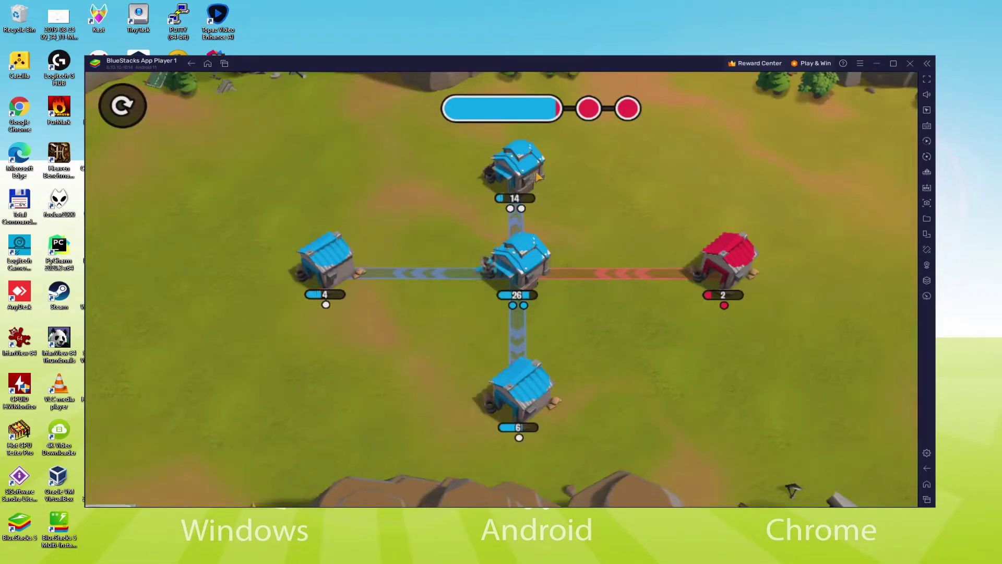
Step: Attack the red base with troops from the top and bottom blue bases, then from the central building
{"action": "left_click_drag", "start_coordinate": [522, 166], "coordinate": [726, 258]}
{"action": "left_click_drag", "start_coordinate": [519, 389], "coordinate": [725, 261]}
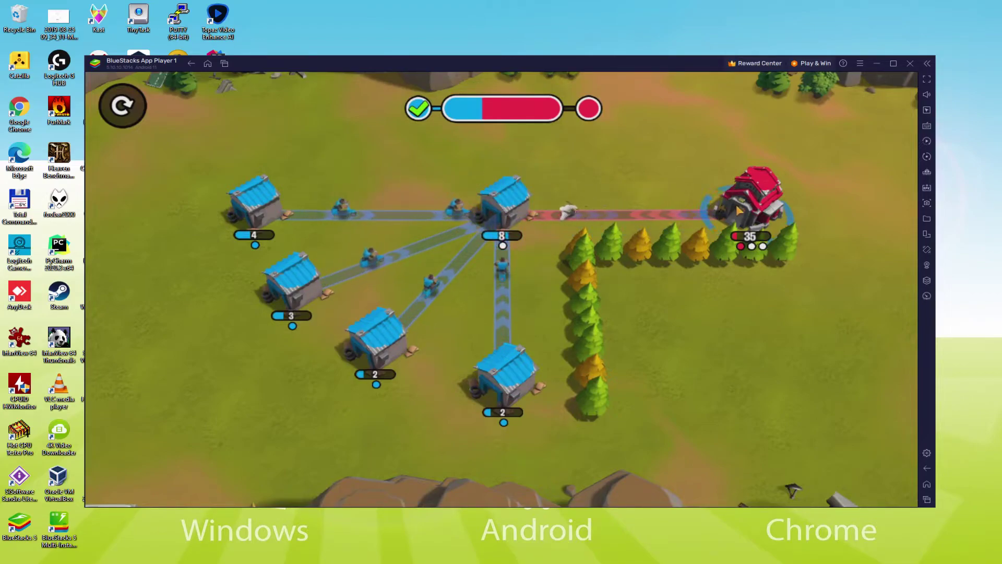
{"action": "left_click_drag", "start_coordinate": [559, 211], "coordinate": [752, 204]}
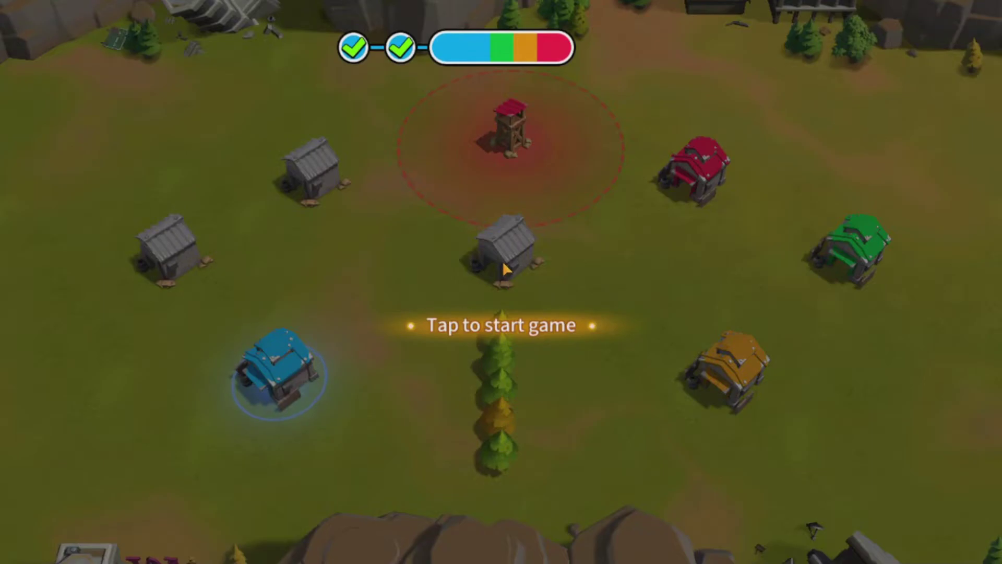
Step: Start the third battle and capture the central, left and upper-left grey huts
{"action": "left_click", "coordinate": [520, 206]}
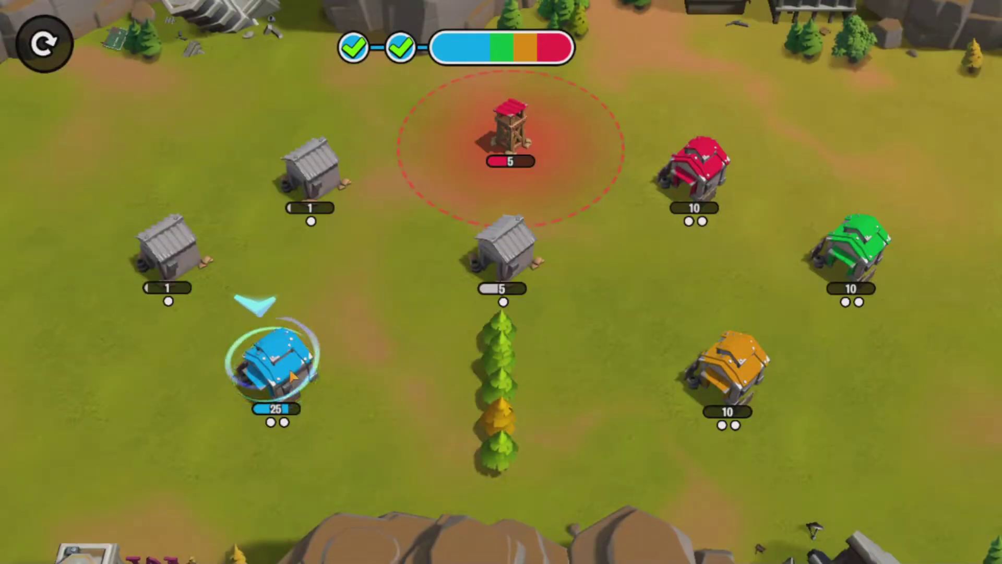
{"action": "left_click_drag", "start_coordinate": [286, 367], "coordinate": [506, 264]}
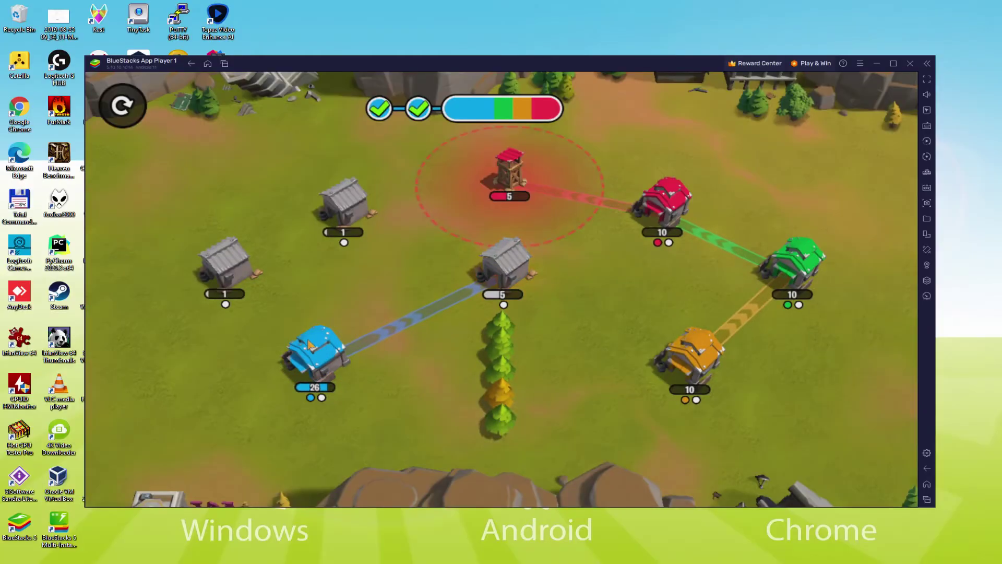
{"action": "left_click_drag", "start_coordinate": [309, 345], "coordinate": [227, 264]}
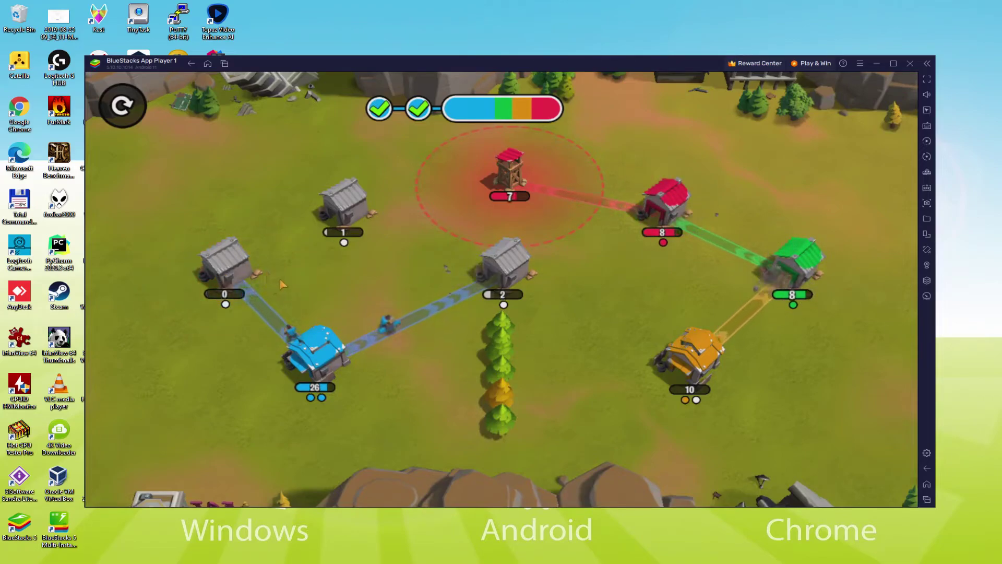
{"action": "left_click_drag", "start_coordinate": [226, 264], "coordinate": [343, 206]}
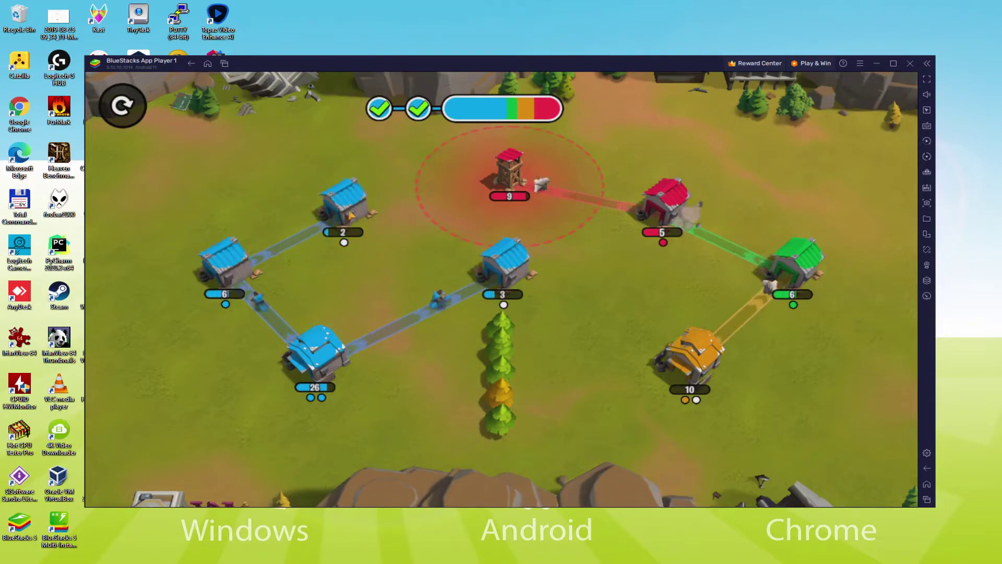
Step: Send troops from the upper-left hut to reinforce the central hut
{"action": "left_click_drag", "start_coordinate": [344, 206], "coordinate": [506, 263]}
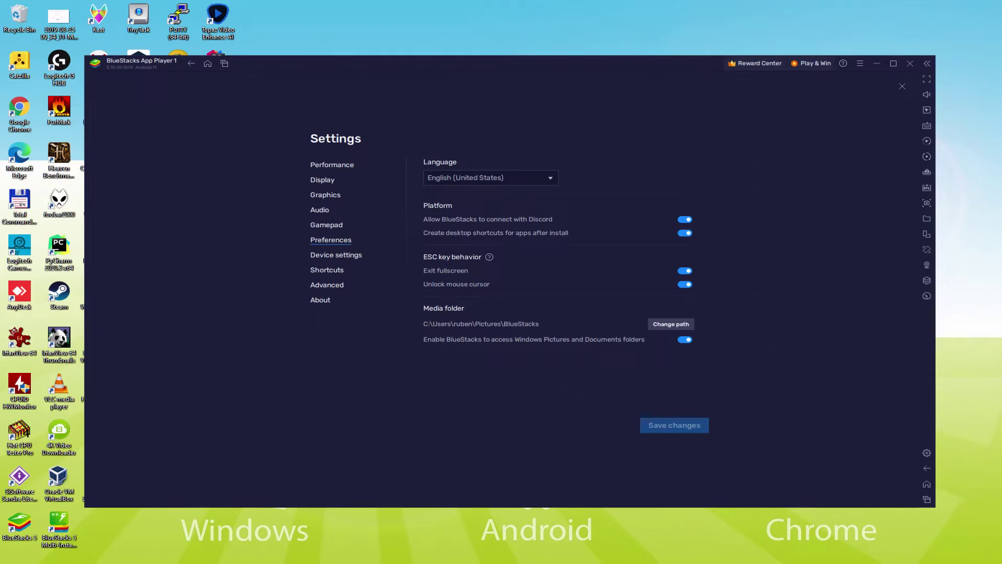
Step: Close Settings and send troops from two blue buildings to attack the orange building
{"action": "key", "text": "Escape"}
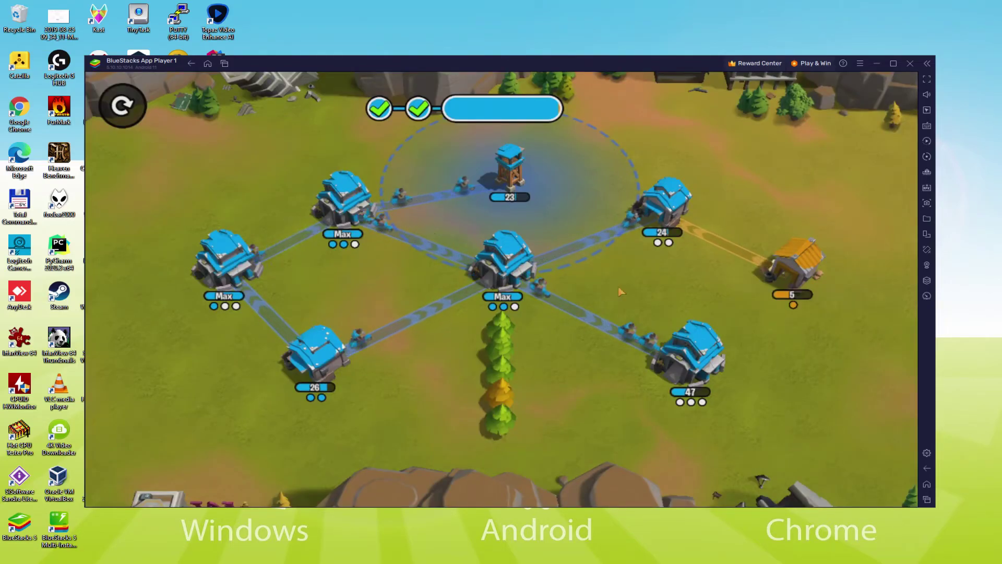
{"action": "left_click_drag", "start_coordinate": [691, 355], "coordinate": [793, 264]}
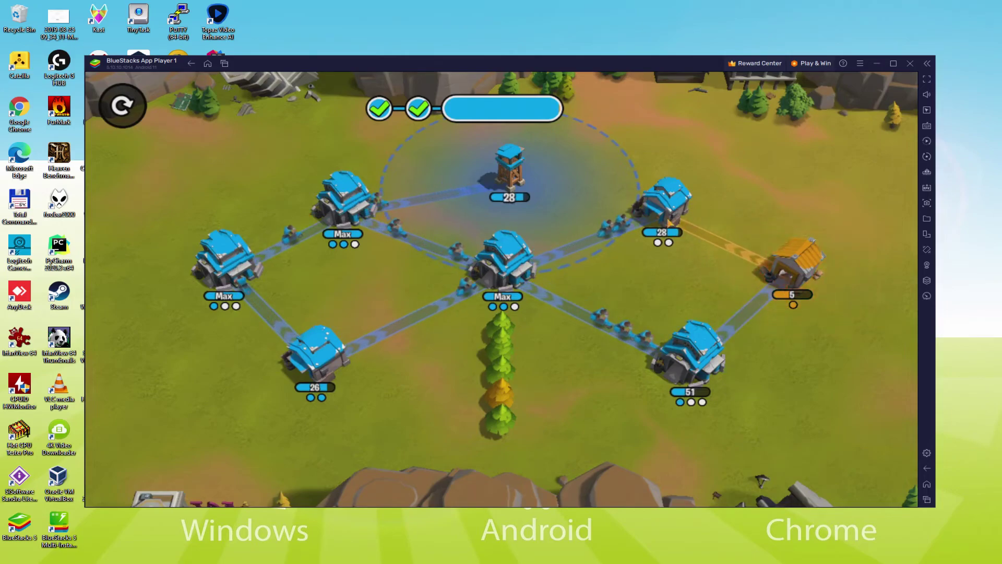
{"action": "left_click_drag", "start_coordinate": [670, 224], "coordinate": [793, 263]}
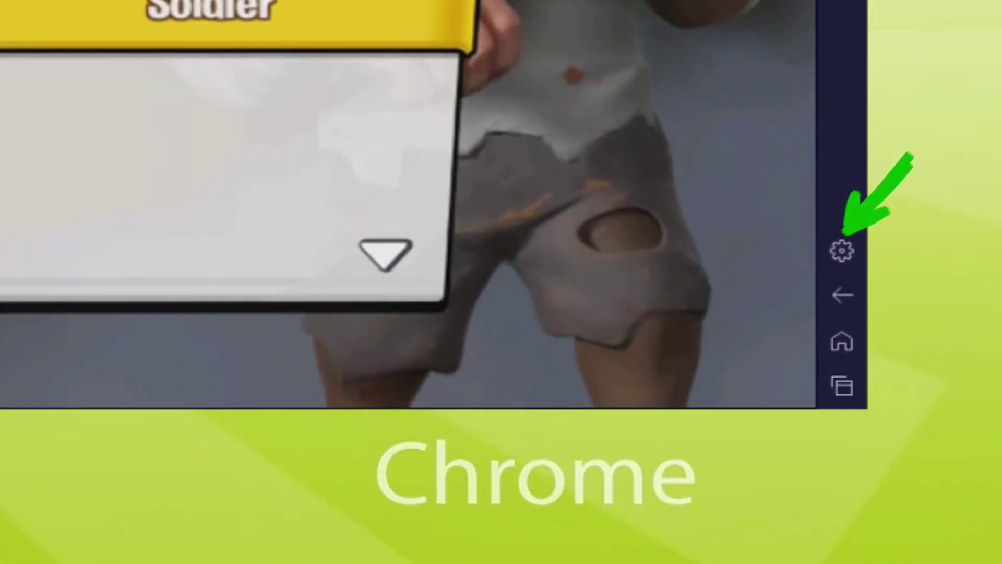
Step: Dismiss the Soldier's message so the ape captain cutscene begins
{"action": "left_click", "coordinate": [68, 258]}
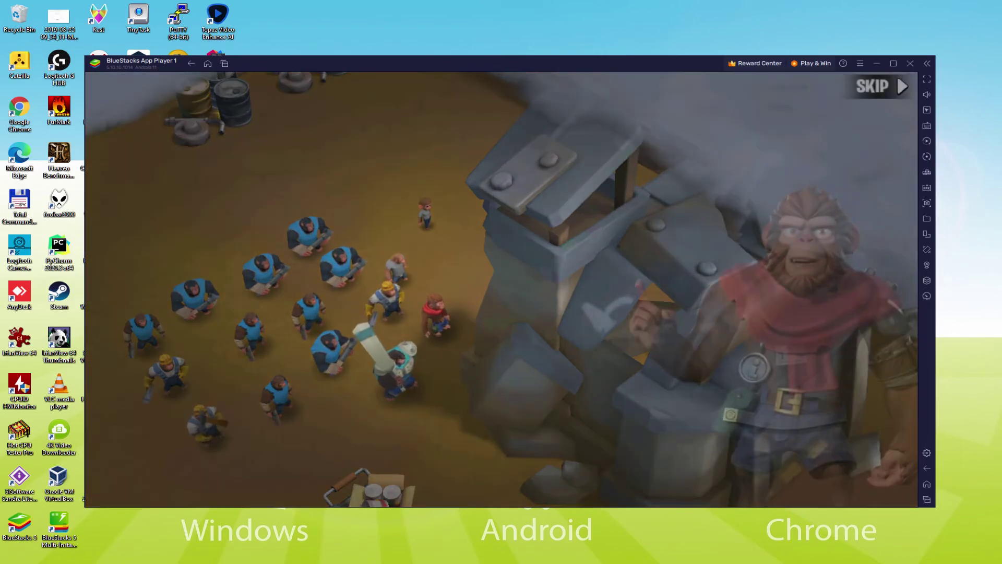
Step: Advance through the four cutscene dialogue lines, then build a pump beside the iron barrels
{"action": "left_click", "coordinate": [635, 435]}
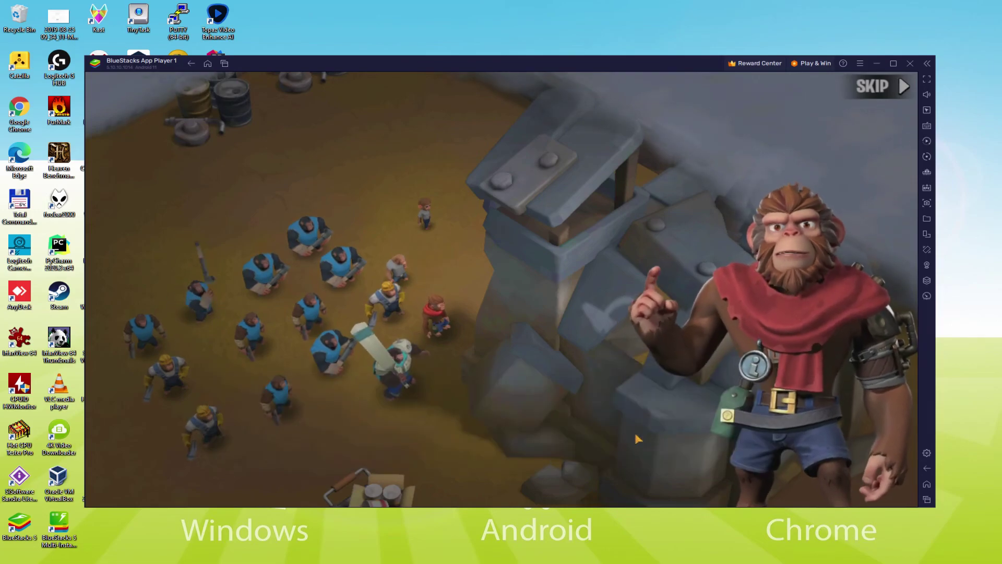
{"action": "left_click", "coordinate": [634, 430]}
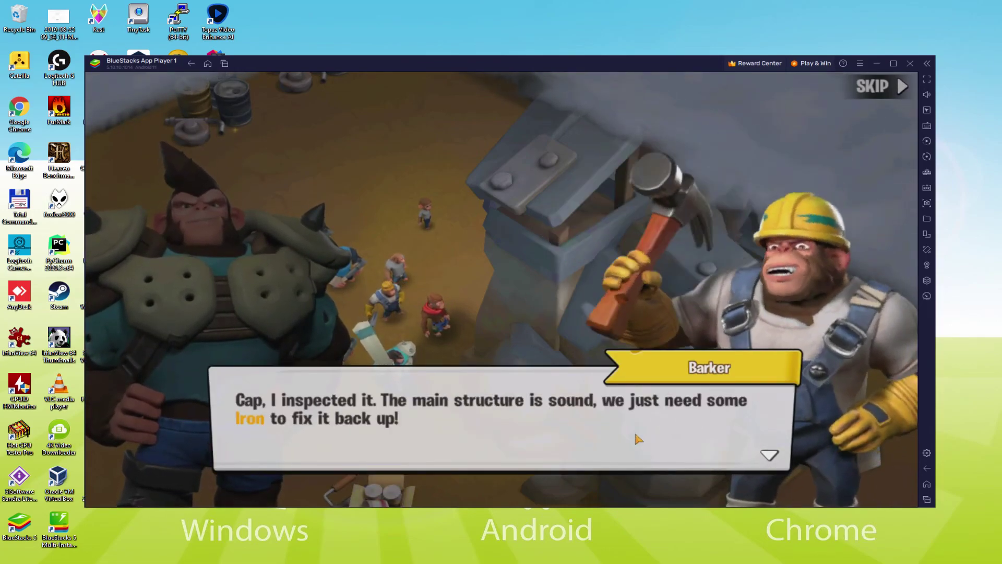
{"action": "left_click", "coordinate": [637, 433]}
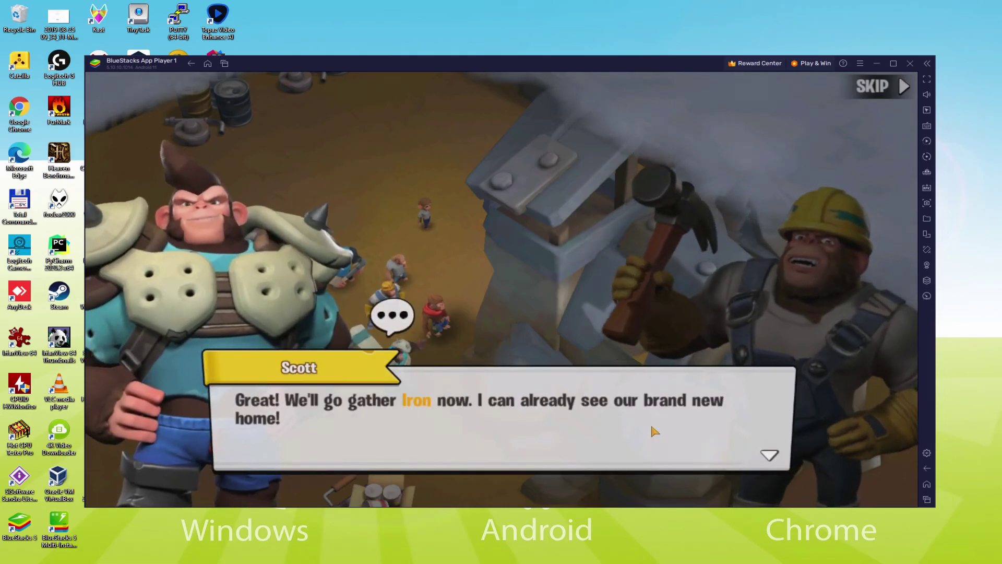
{"action": "left_click", "coordinate": [654, 427]}
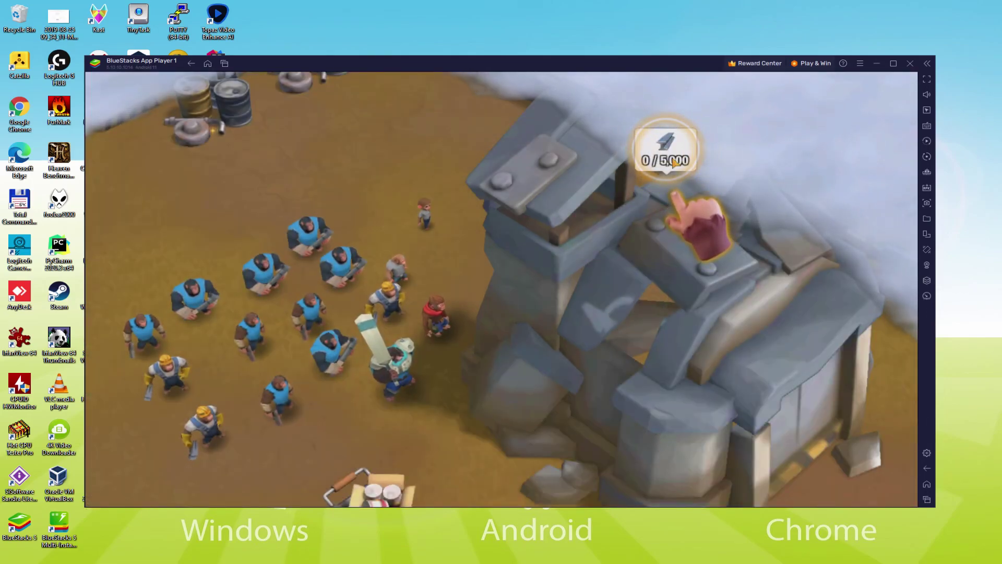
{"action": "left_click", "coordinate": [673, 162]}
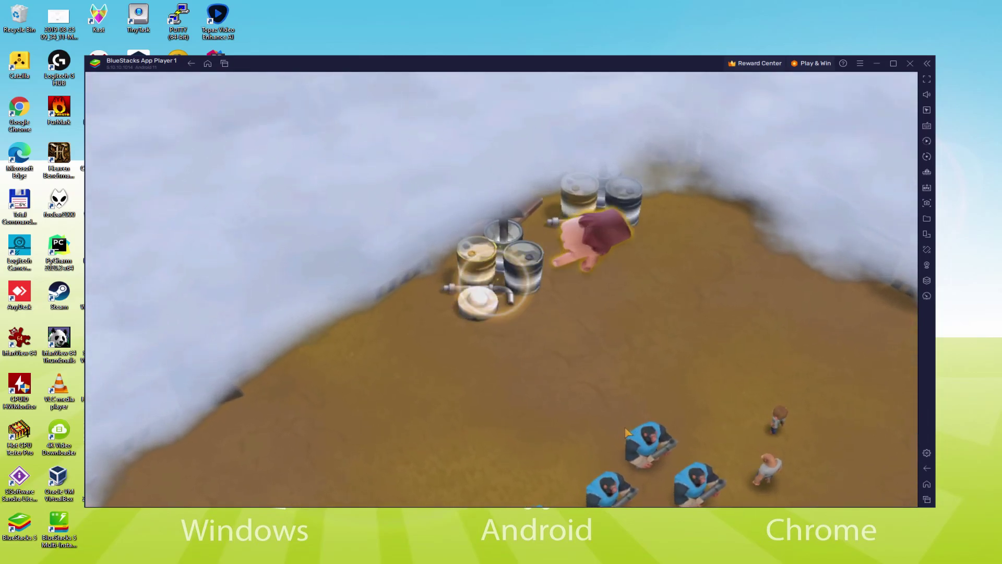
{"action": "left_click", "coordinate": [509, 280]}
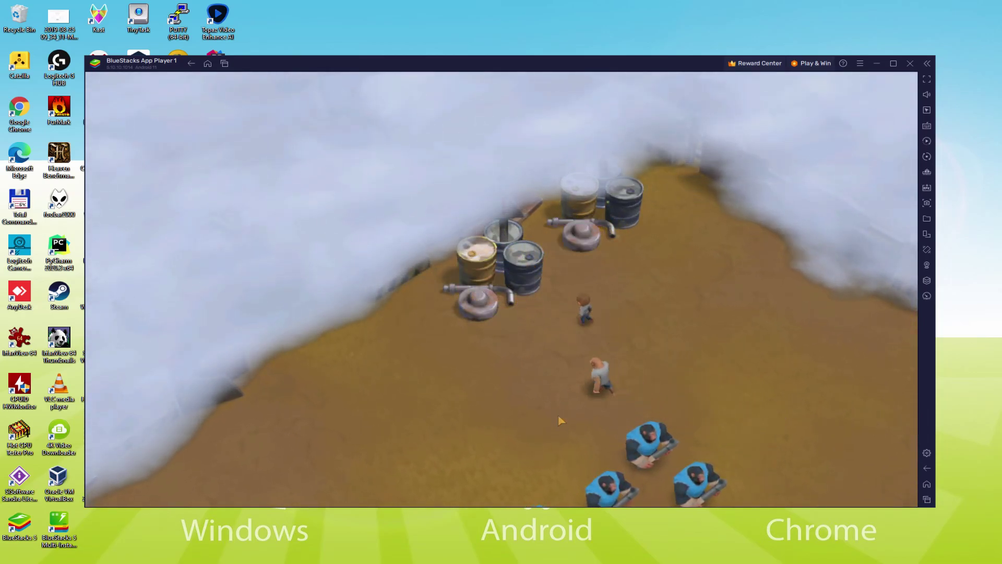